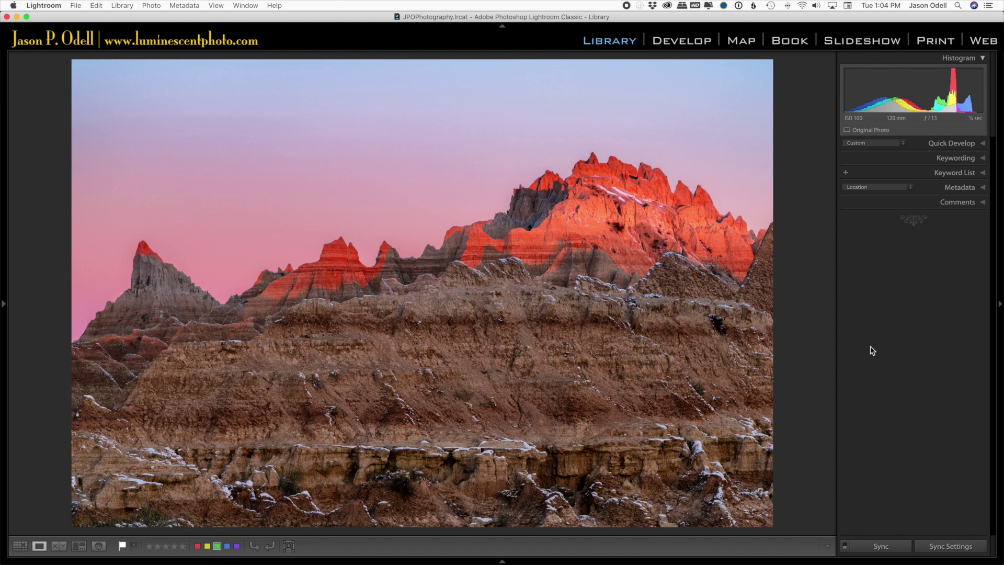
Send the Badlands photo to Photoshop CC 2019 as an edited copy with Lightroom adjustments, opening JPO_20181015_6380-Edit.psd.
key(super+shift+r)
right_click(431, 283)
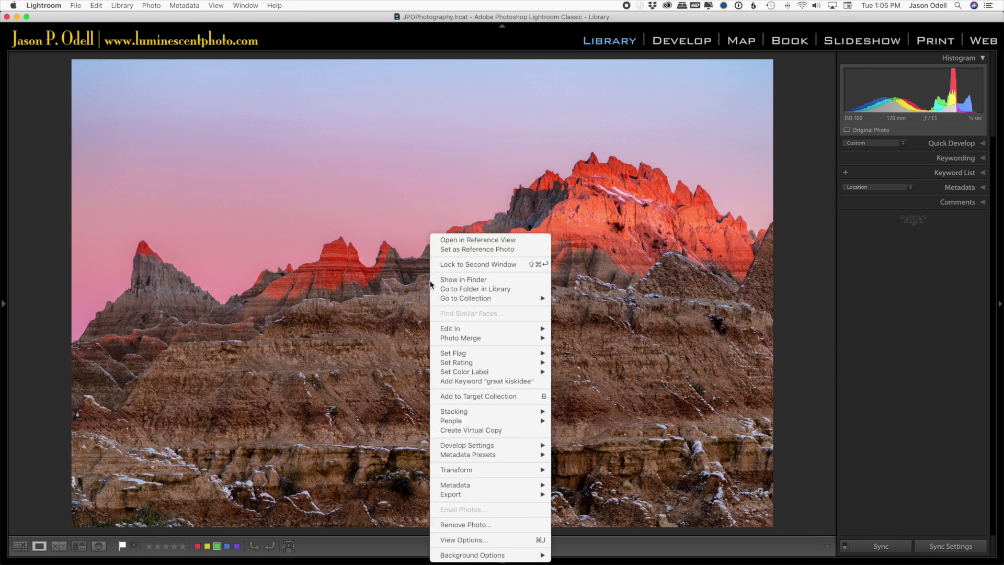
mouse_move(441, 329)
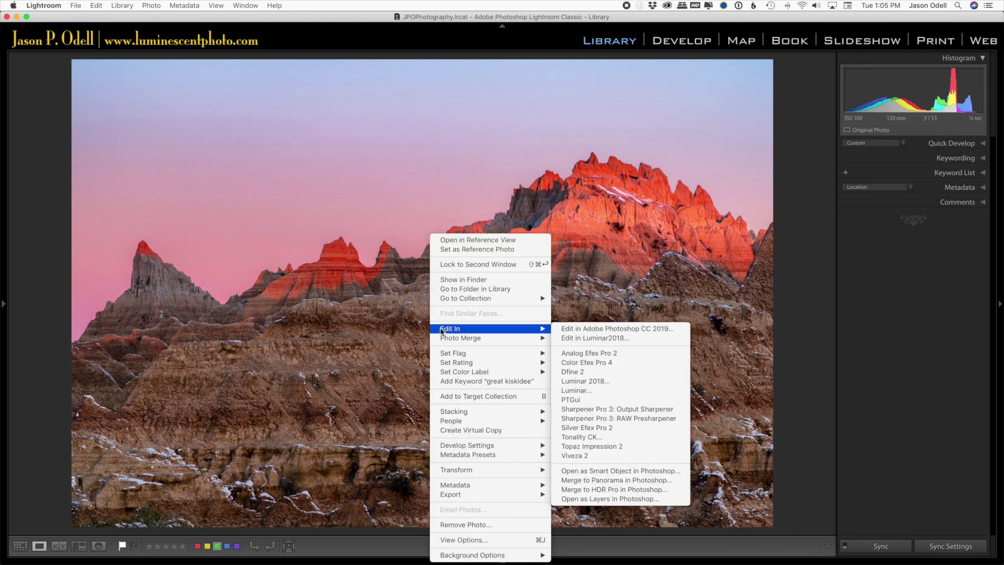
click(671, 329)
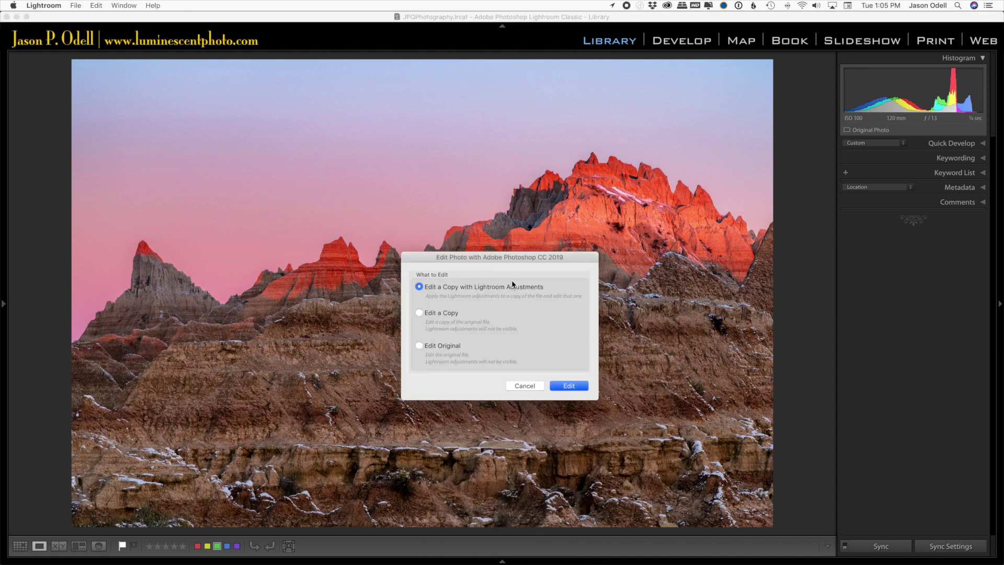
drag(506, 258, 461, 176)
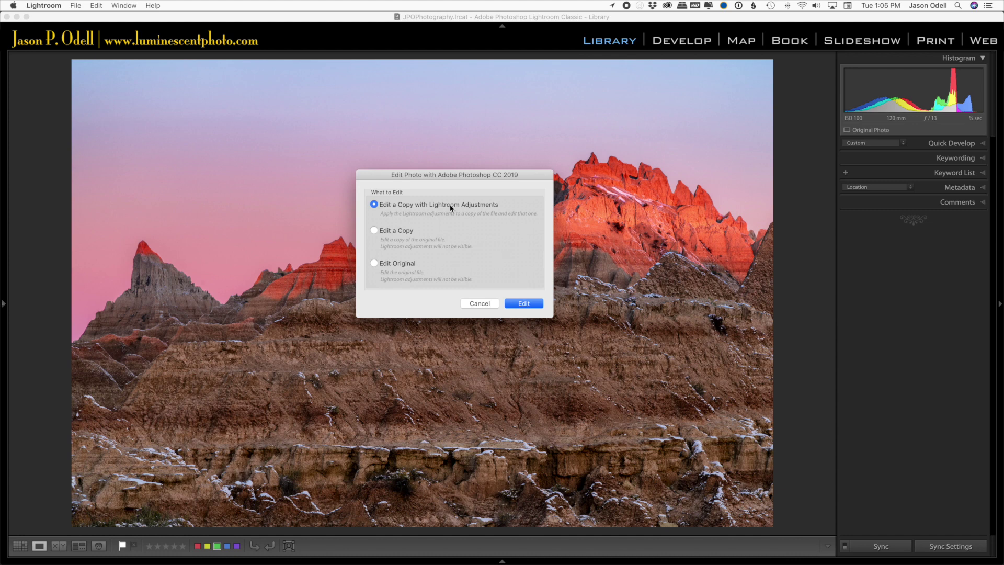
click(523, 304)
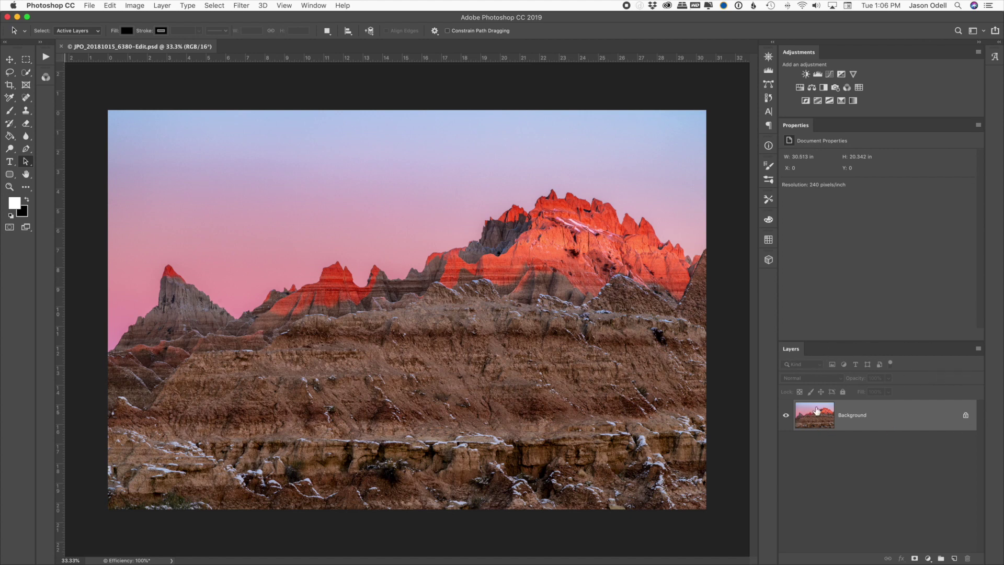
Convert the locked Background into Layer 0 using Layer from Background.
right_click(884, 414)
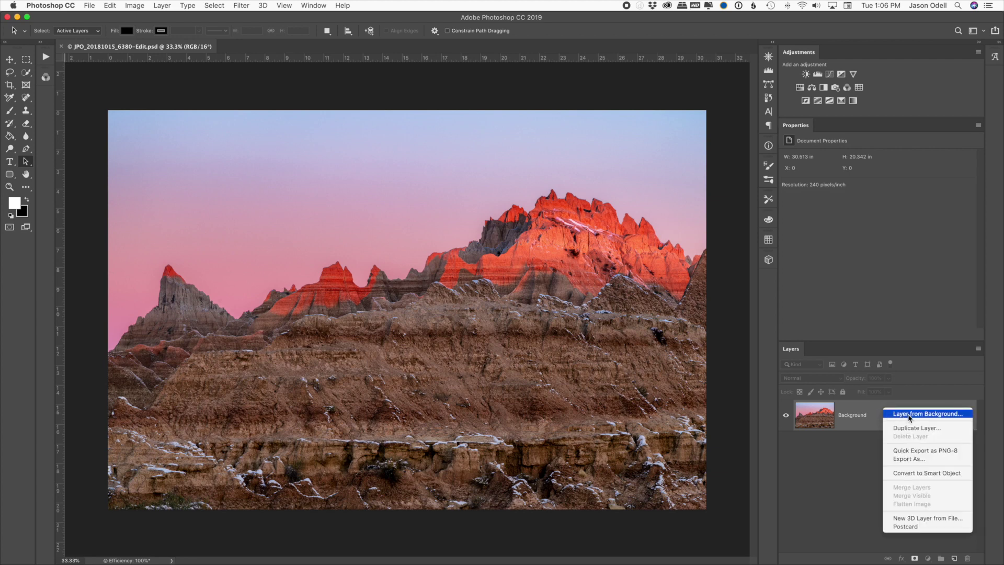
click(908, 413)
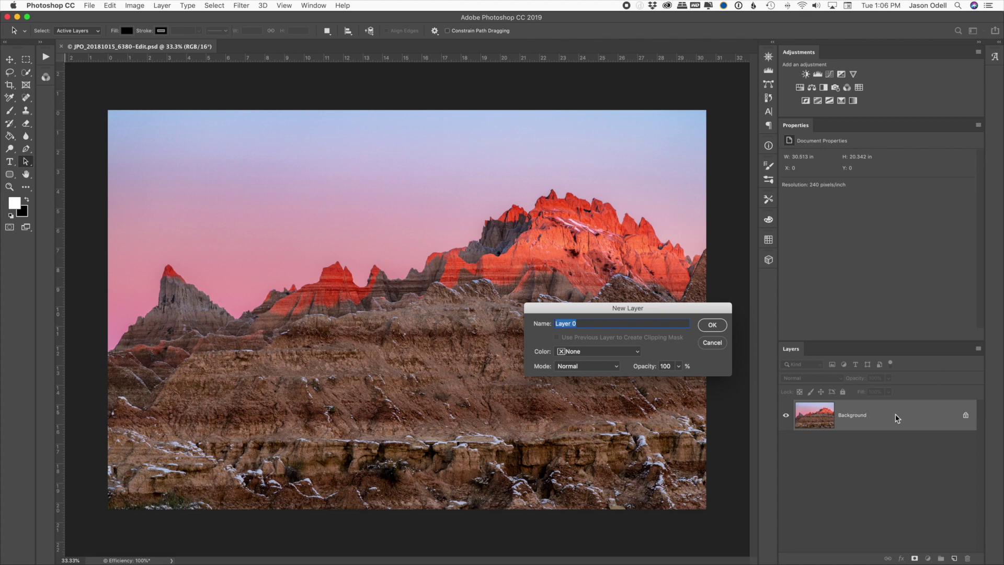
click(709, 327)
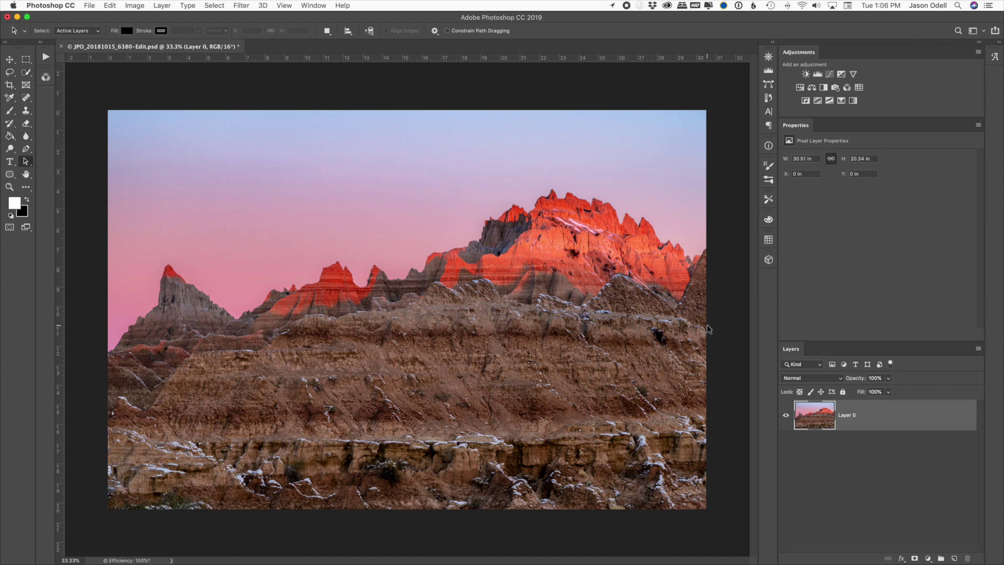
Use Canvas Size to add 5 percent to the canvas width and height.
click(132, 5)
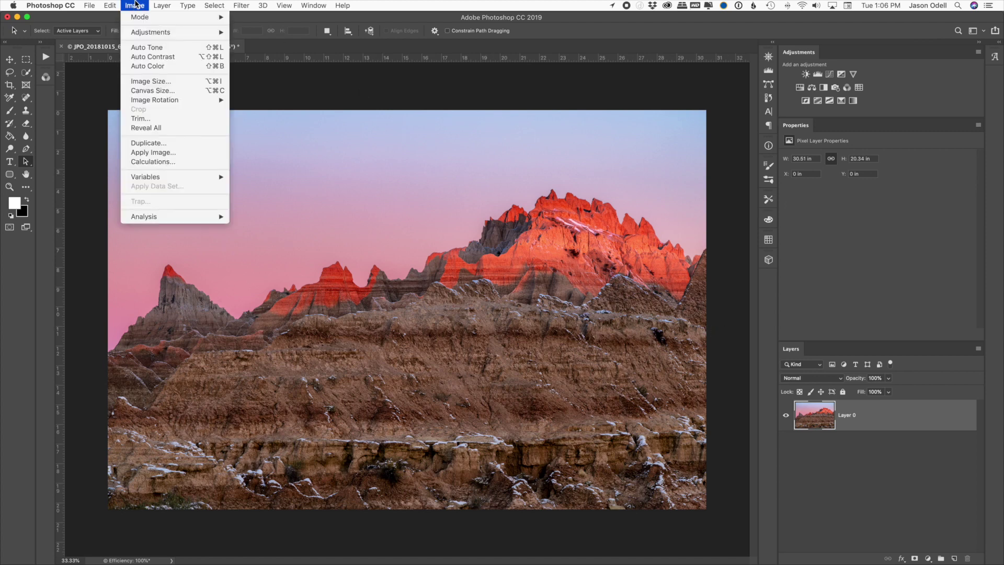
click(153, 90)
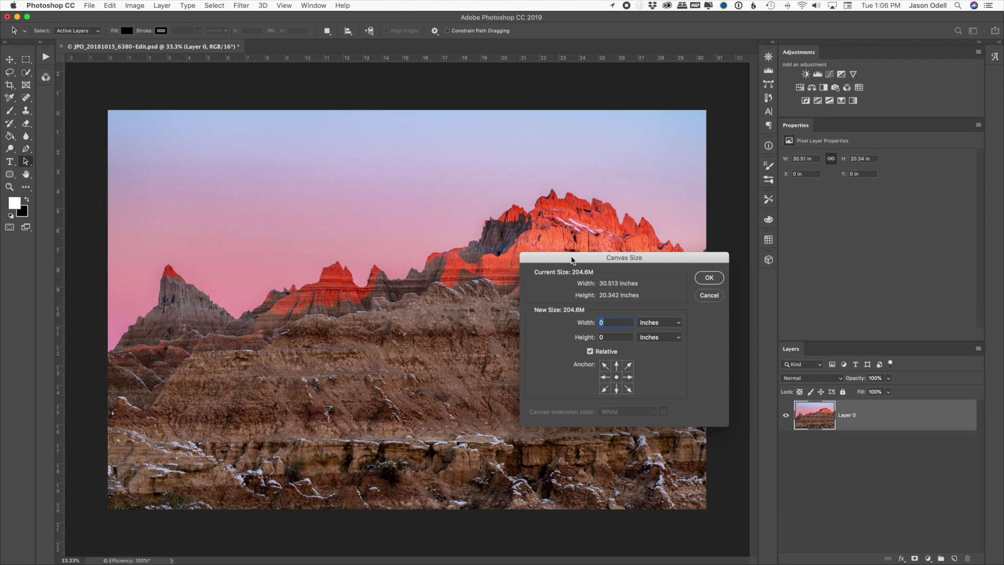
click(662, 324)
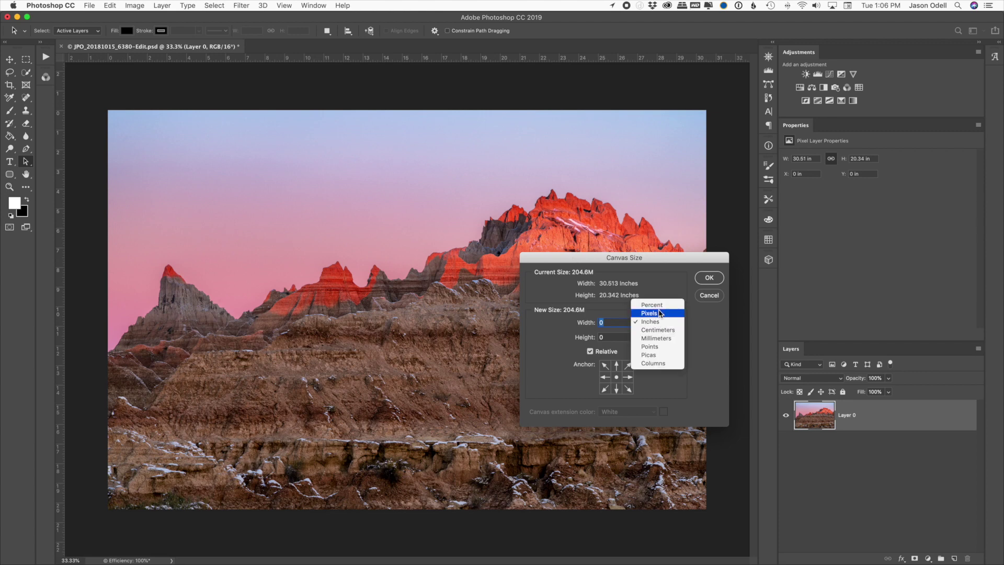
click(651, 305)
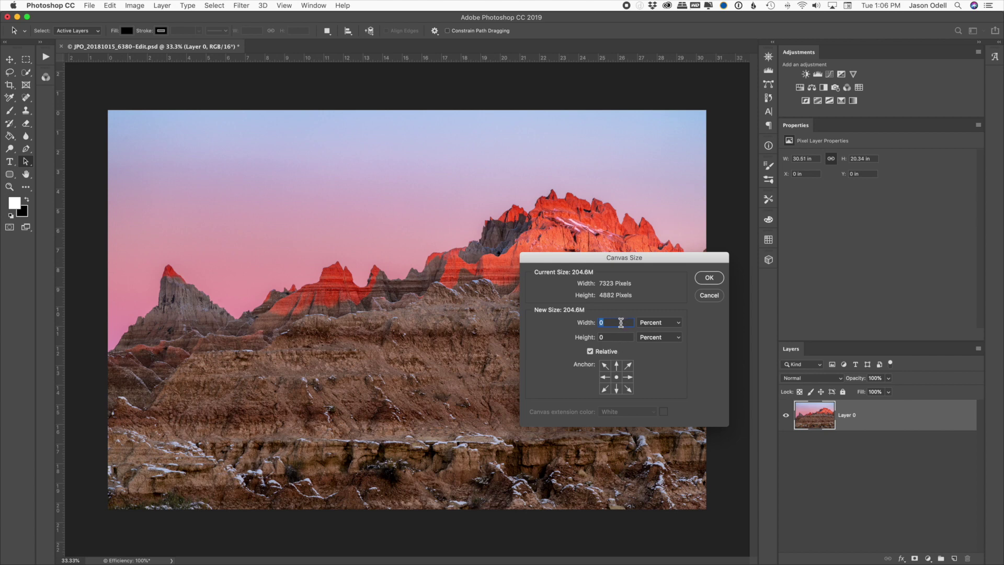
text(5)
key(Tab)
text(5)
click(709, 279)
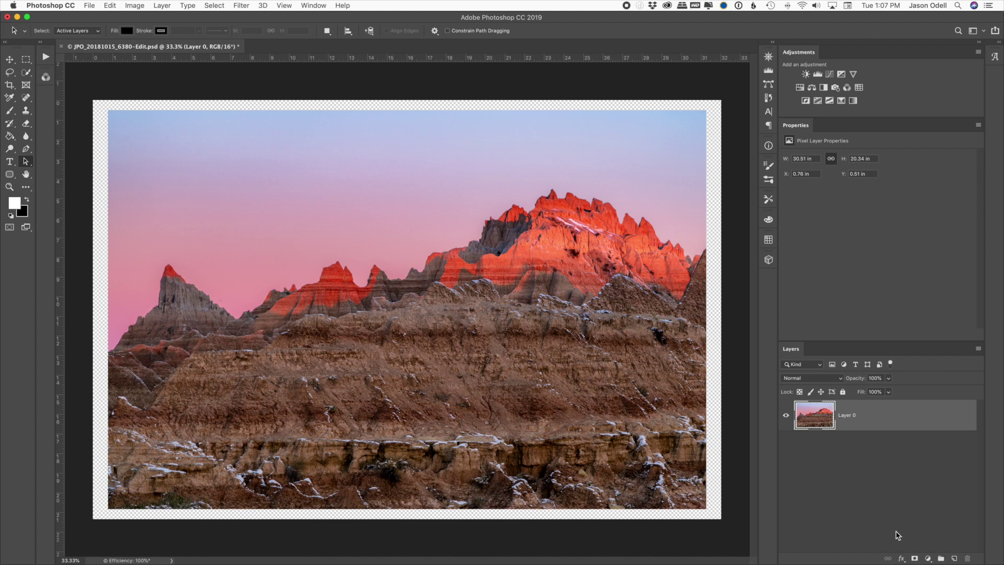
Add a Drop Shadow to Layer 0 at a 130° angle with 87 px distance.
click(902, 560)
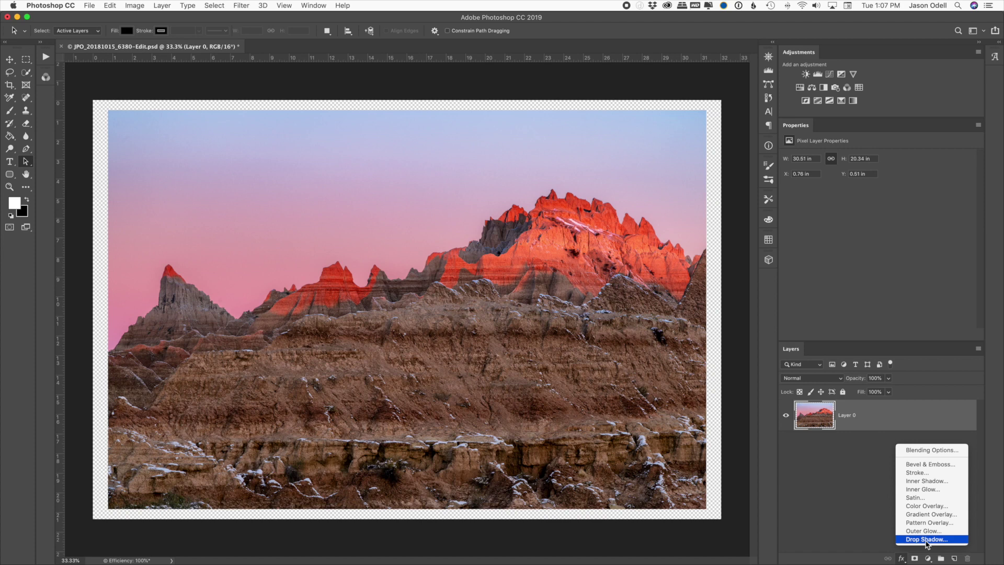
click(927, 539)
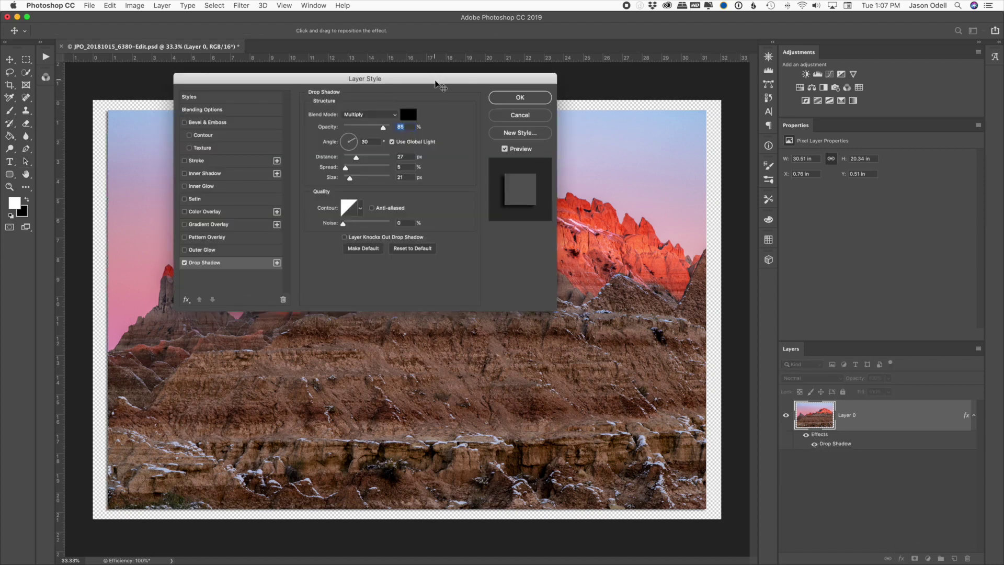
drag(435, 81, 493, 172)
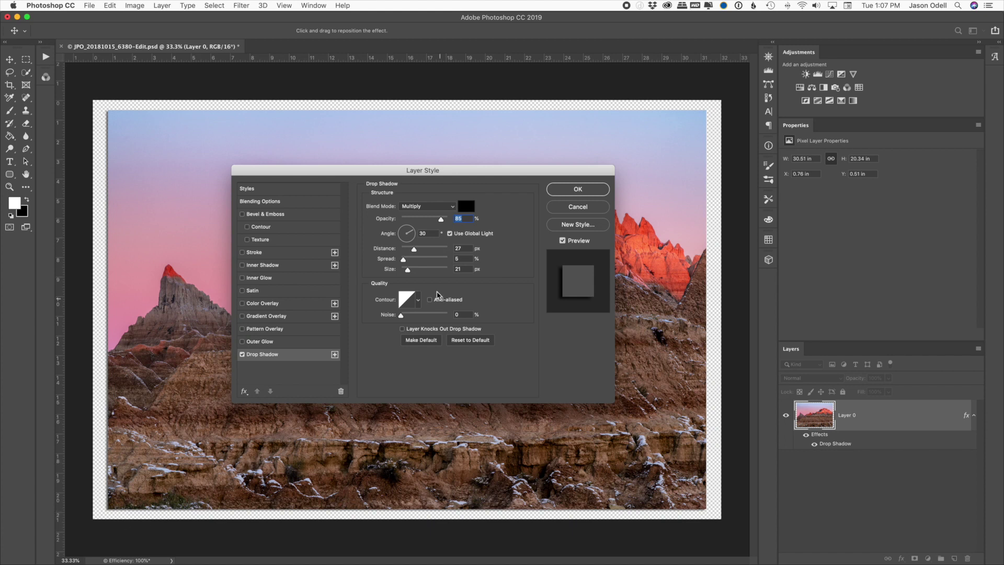
click(403, 232)
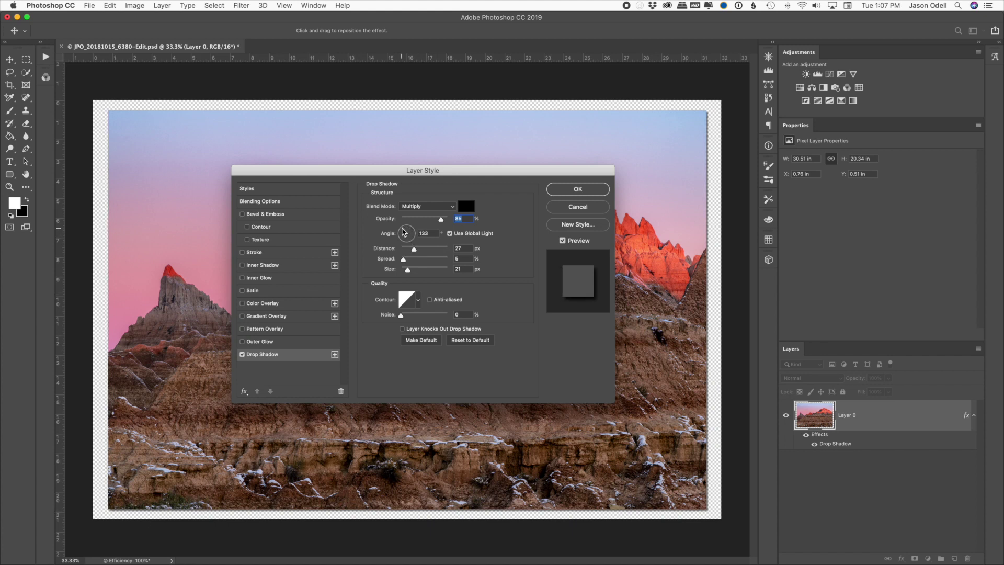
drag(402, 228, 403, 228)
click(403, 228)
drag(413, 249, 407, 271)
click(407, 259)
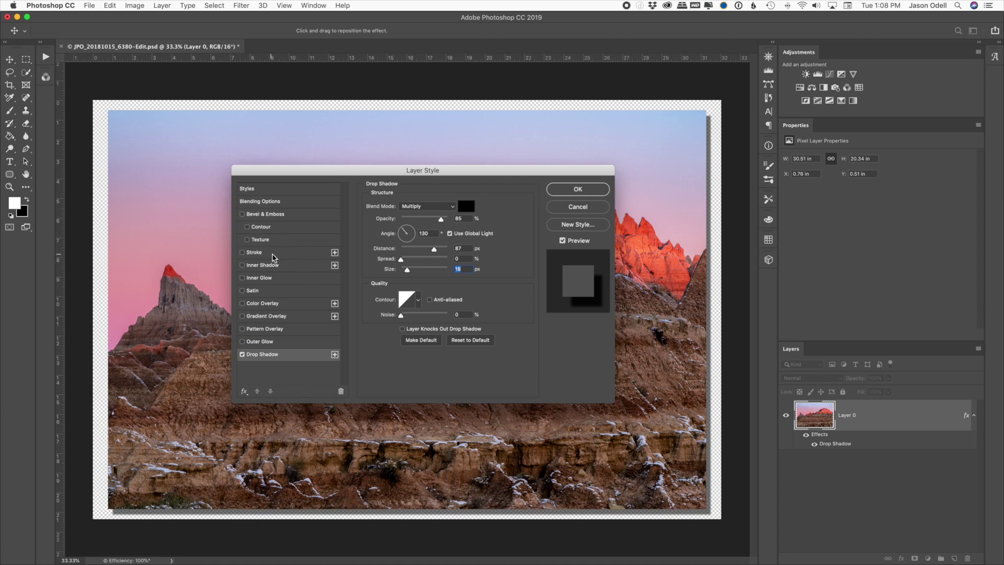
Add a 3 px black outside Stroke and apply it with the drop shadow.
click(271, 257)
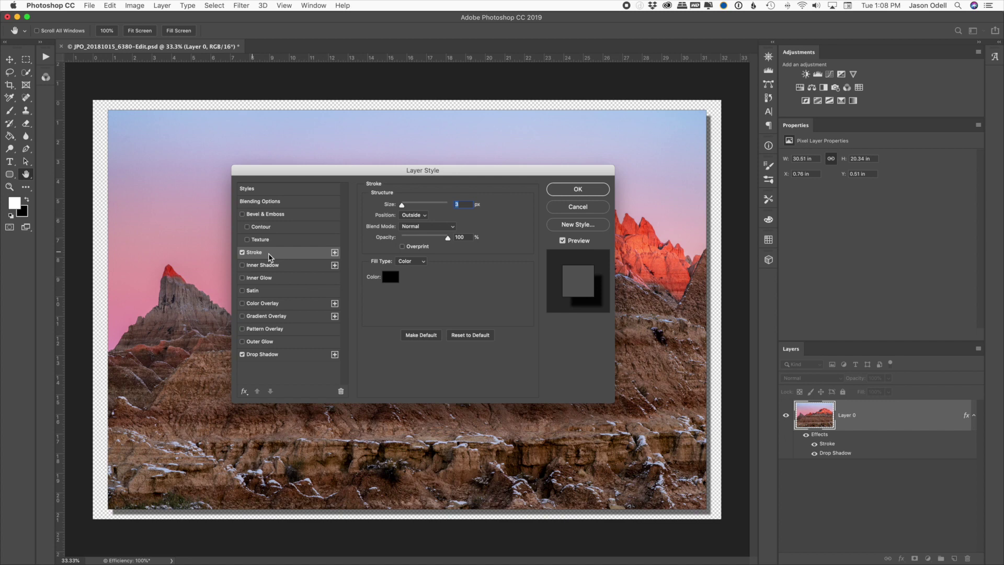
mouse_move(402, 205)
mouse_down()
mouse_move(419, 207)
mouse_move(404, 208)
mouse_up()
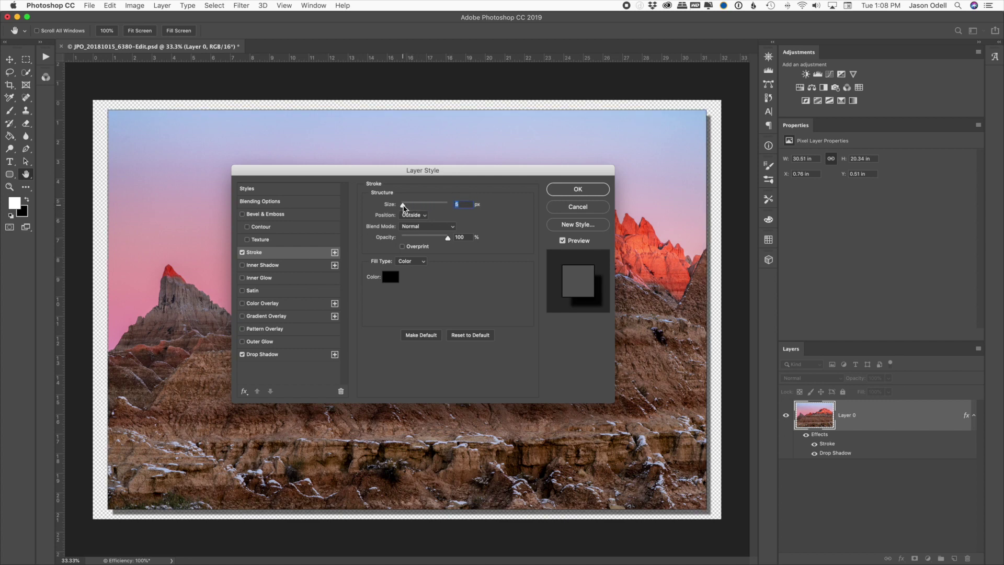
text(3)
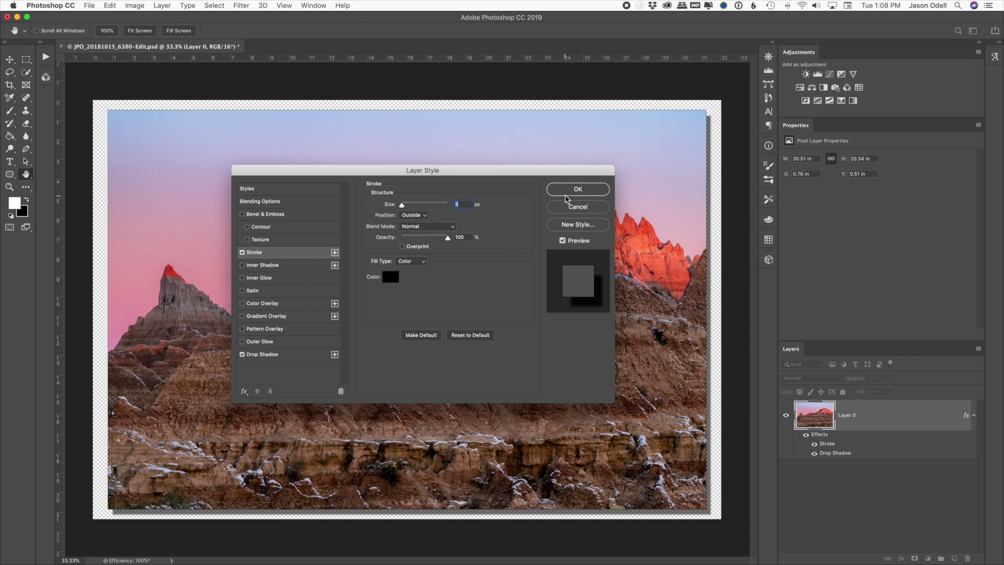
click(575, 190)
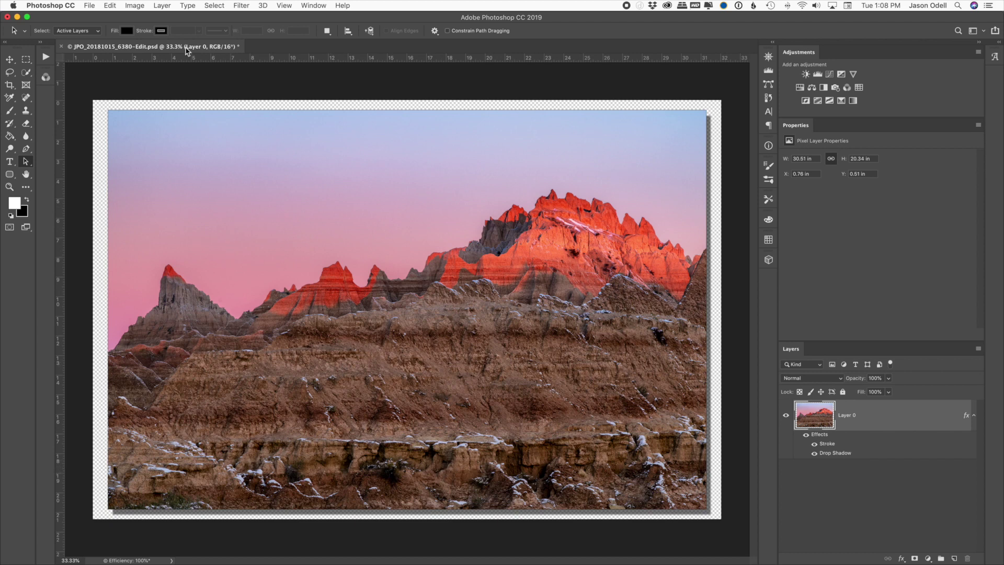
Flatten the image and save it as JPO_20181015_6380-Edit-Edit-2.psd.
click(162, 5)
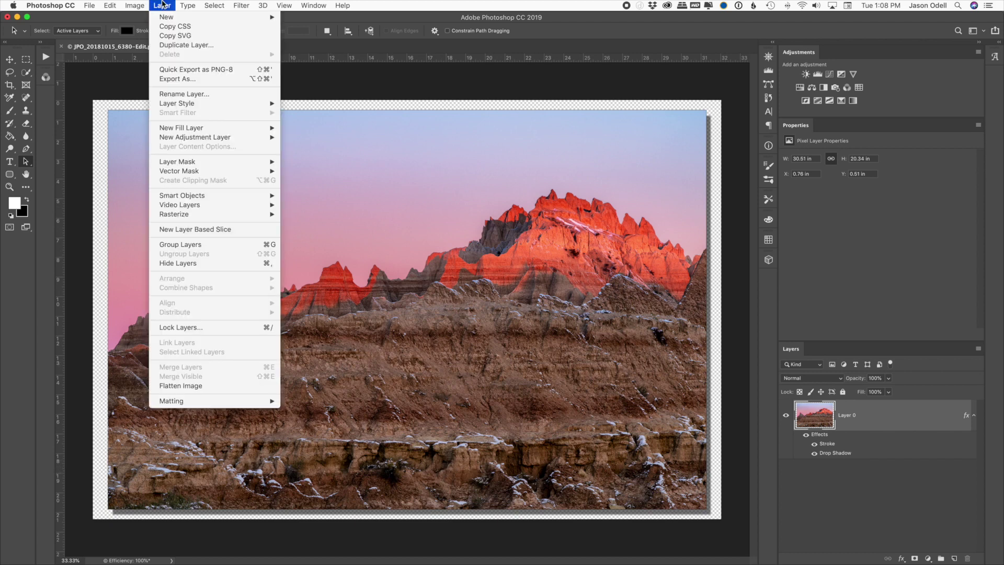
click(208, 386)
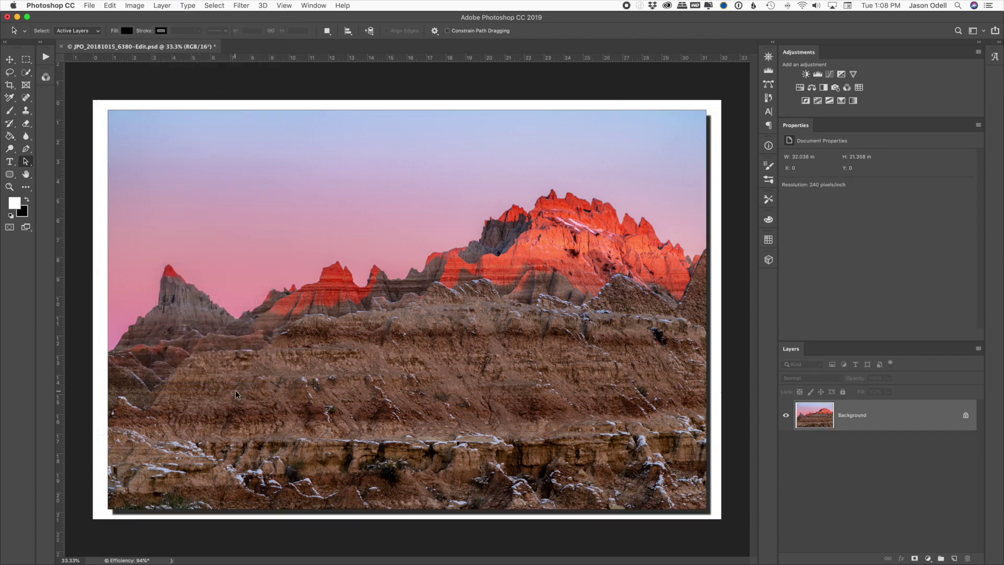
key(super+s)
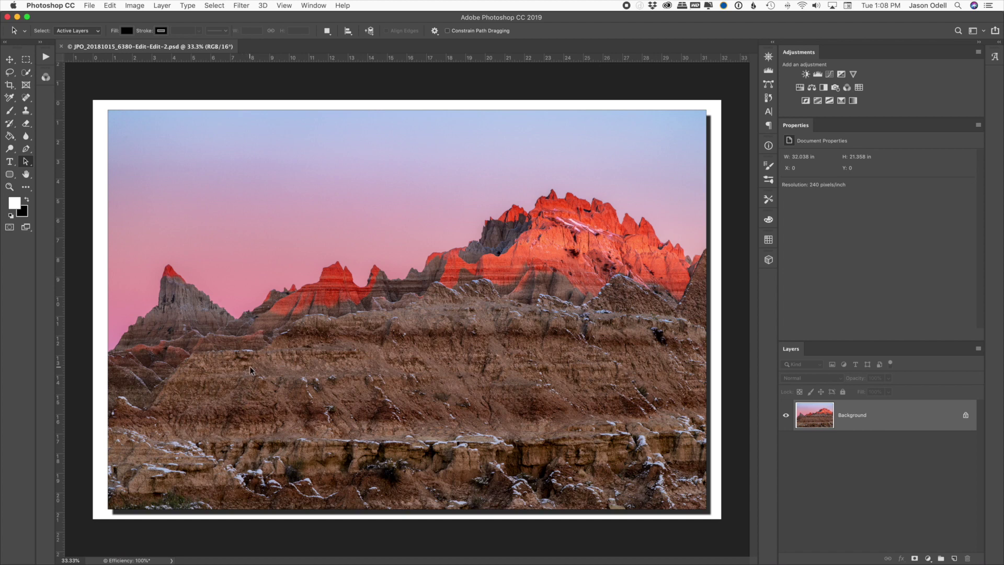
Switch back to Lightroom Classic to view the framed Badlands photo.
key(super+Tab)
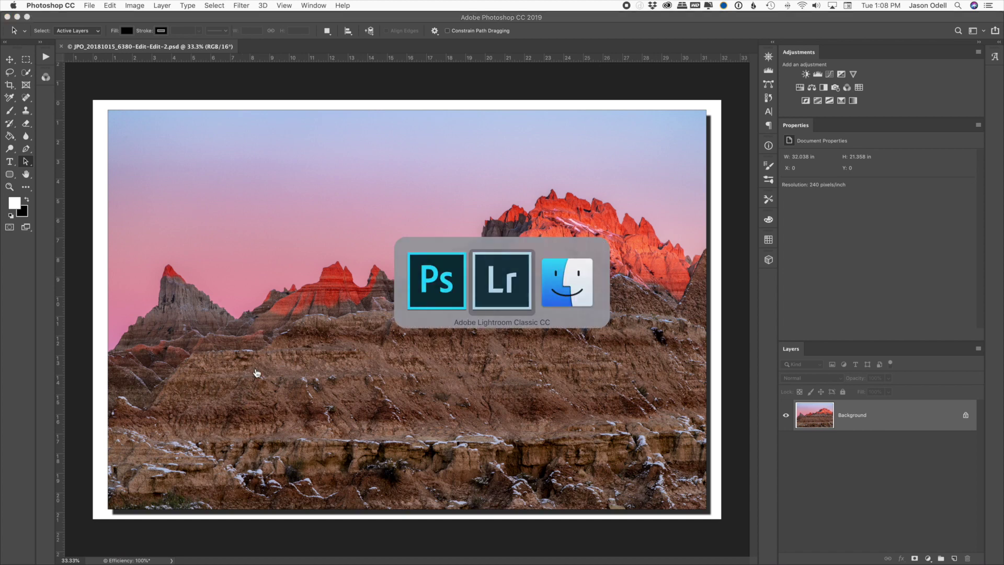